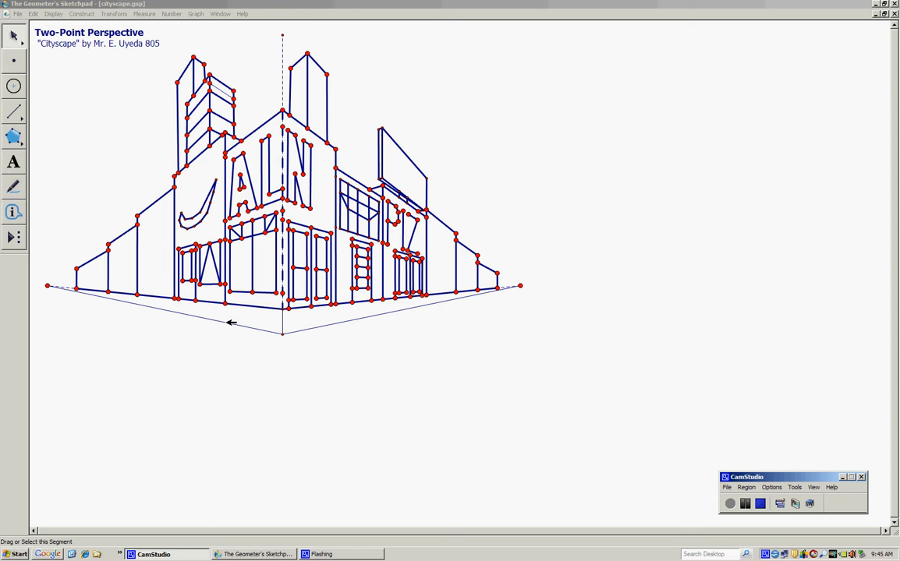
Set the two ground segments leading to the vanishing points to medium line style and hide the thin vertical segment below the building's corner
{"action": "left_click", "coordinate": [231, 322]}
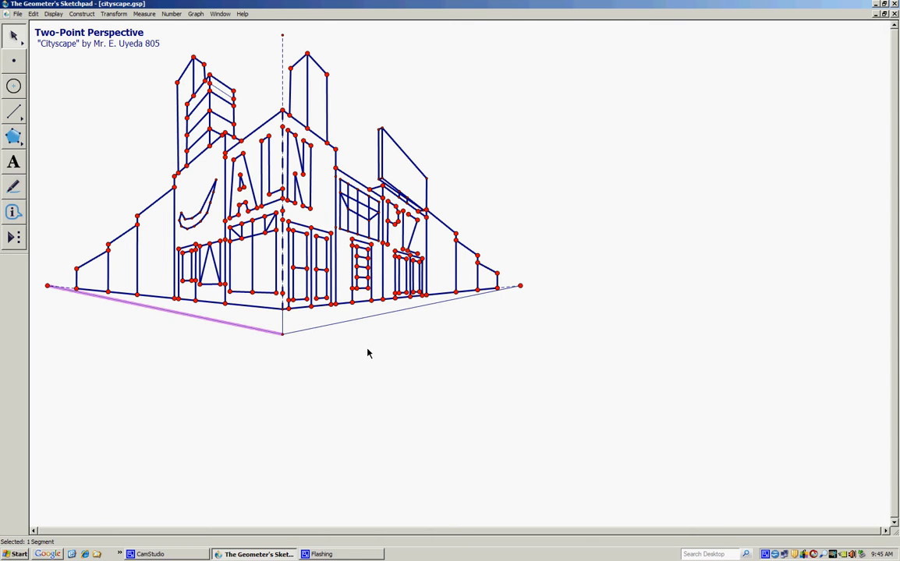
{"action": "left_click", "coordinate": [364, 318]}
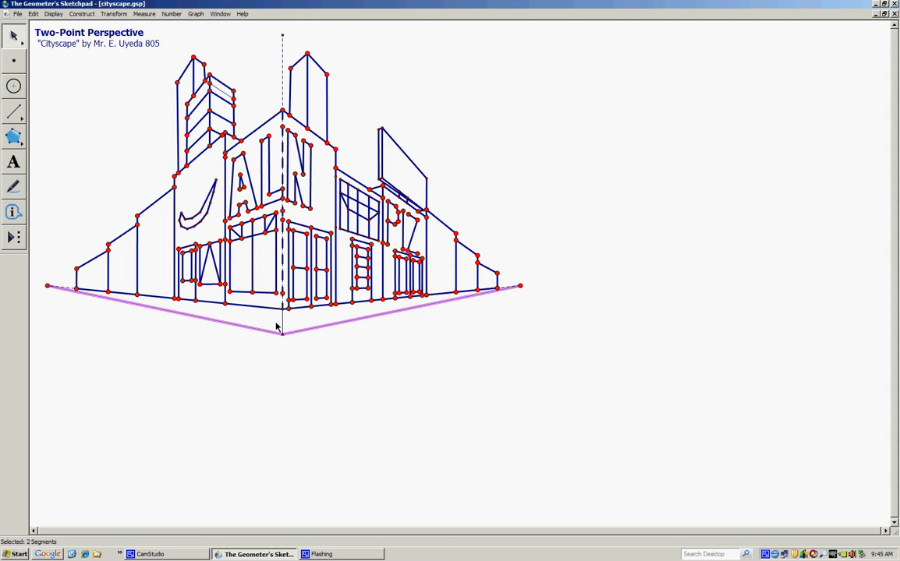
{"action": "left_click", "coordinate": [53, 13]}
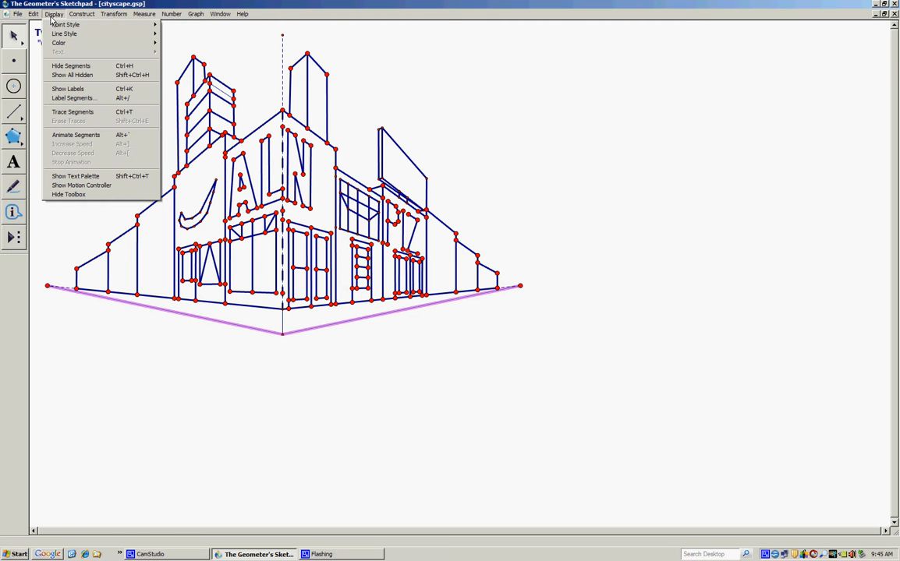
{"action": "mouse_move", "coordinate": [70, 36]}
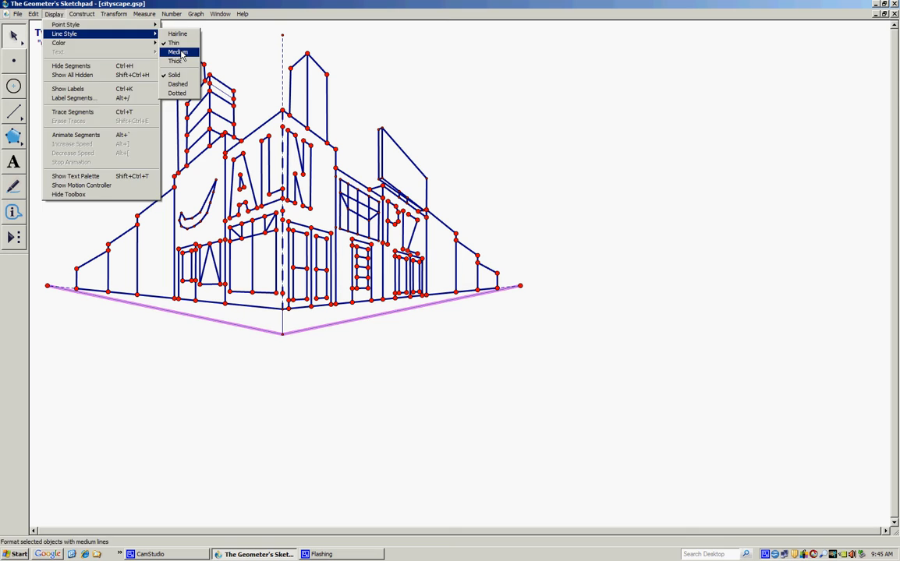
{"action": "left_click", "coordinate": [180, 53]}
{"action": "left_click", "coordinate": [380, 399]}
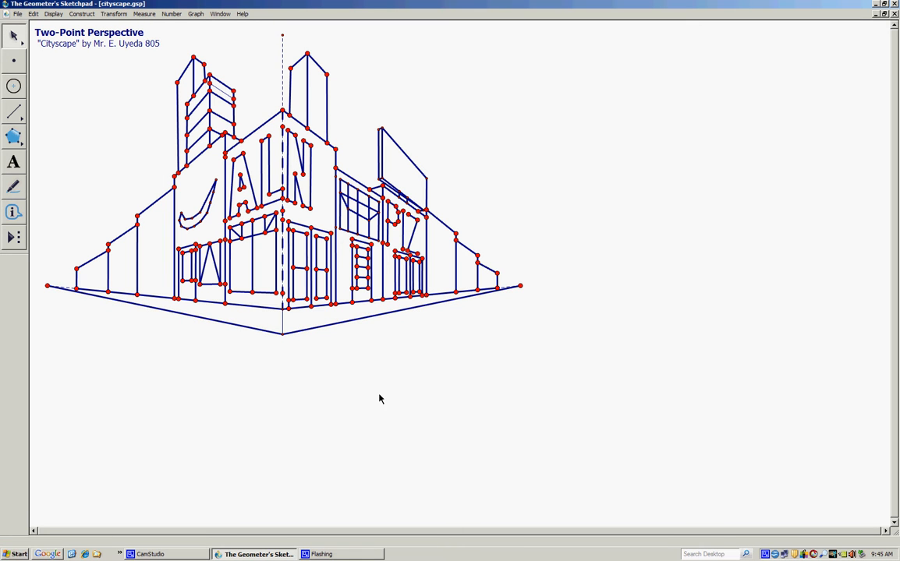
{"action": "left_click", "coordinate": [285, 322]}
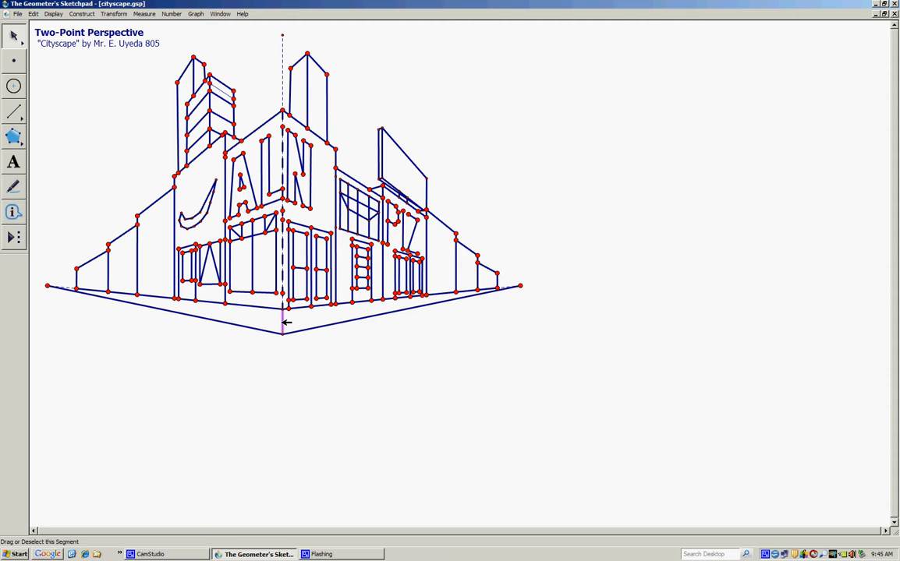
{"action": "key", "text": "ctrl+h"}
Draw a short vertical curb segment down from the sidewalk's front corner and connect its lower end to both vanishing points
{"action": "left_click", "coordinate": [15, 111]}
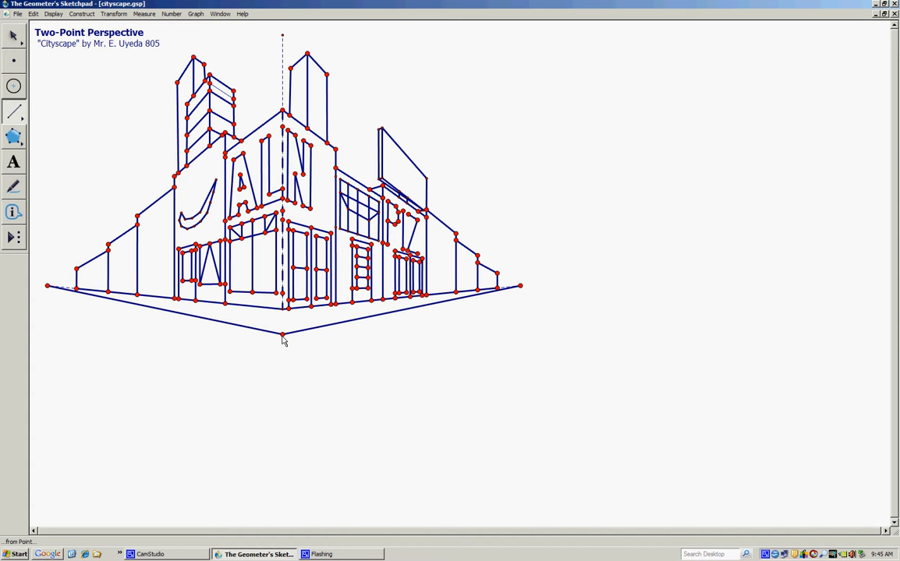
{"action": "left_click_drag", "start_coordinate": [282, 336], "coordinate": [283, 342]}
{"action": "left_click_drag", "start_coordinate": [282, 341], "coordinate": [282, 341]}
{"action": "left_click_drag", "start_coordinate": [283, 344], "coordinate": [523, 293]}
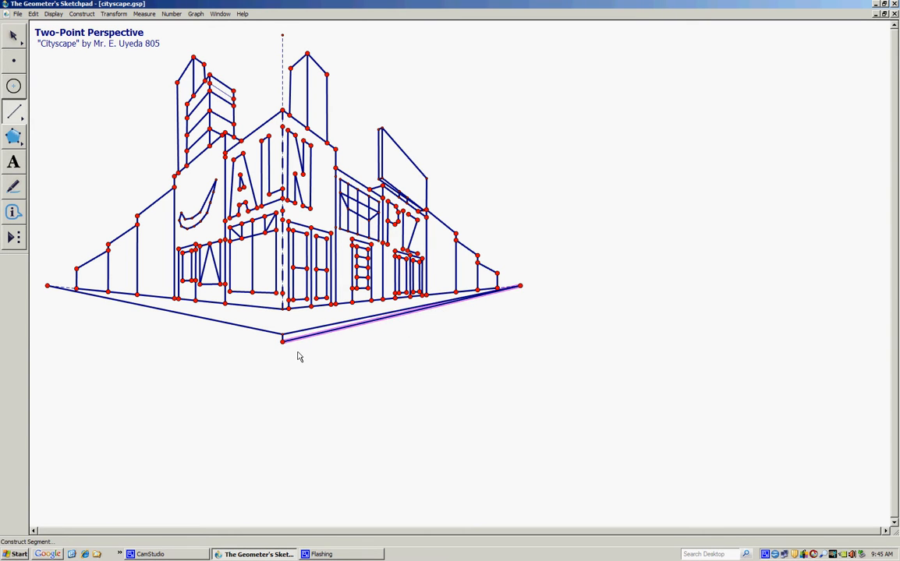
{"action": "left_click_drag", "start_coordinate": [285, 348], "coordinate": [48, 287]}
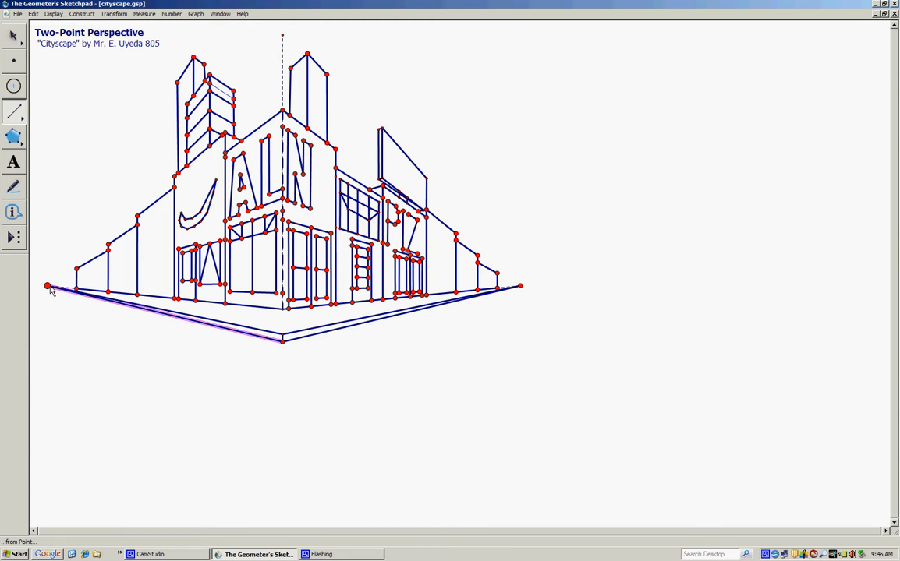
Draw segments from each vanishing point through the building's base corner to the opposite upper sidewalk edge
{"action": "left_click_drag", "start_coordinate": [48, 287], "coordinate": [367, 322]}
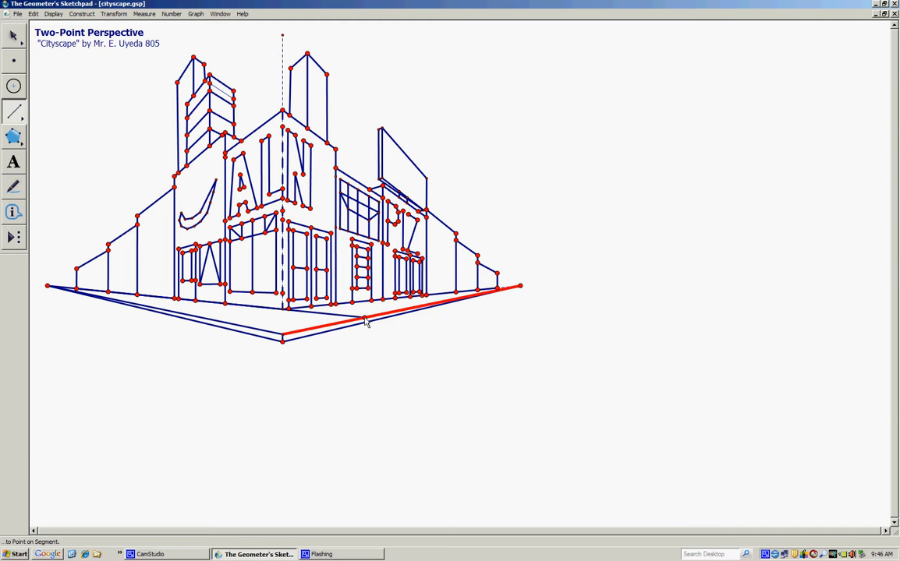
{"action": "mouse_move", "coordinate": [367, 322]}
{"action": "left_mouse_down"}
{"action": "mouse_move", "coordinate": [328, 327]}
{"action": "mouse_move", "coordinate": [405, 311]}
{"action": "mouse_move", "coordinate": [258, 301]}
{"action": "mouse_move", "coordinate": [367, 323]}
{"action": "left_mouse_up"}
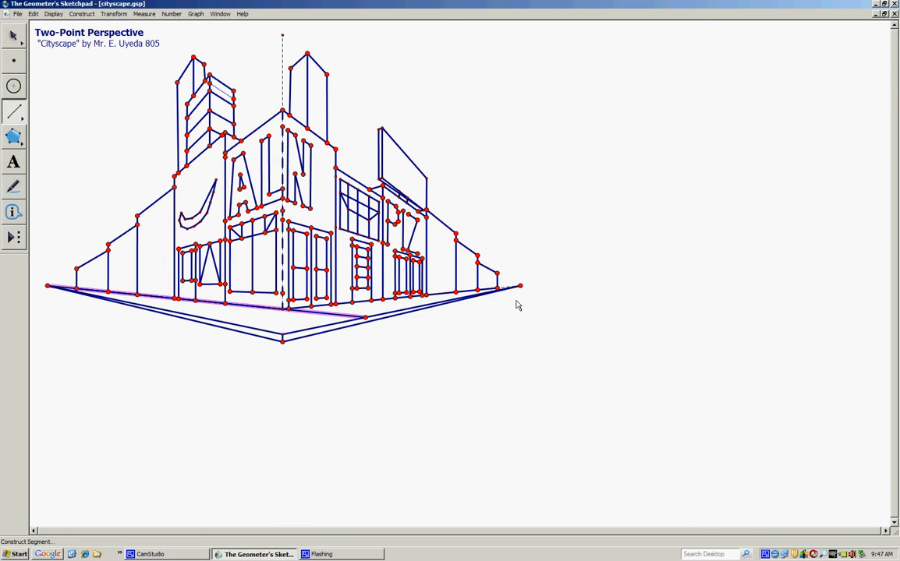
{"action": "left_click_drag", "start_coordinate": [523, 291], "coordinate": [201, 319]}
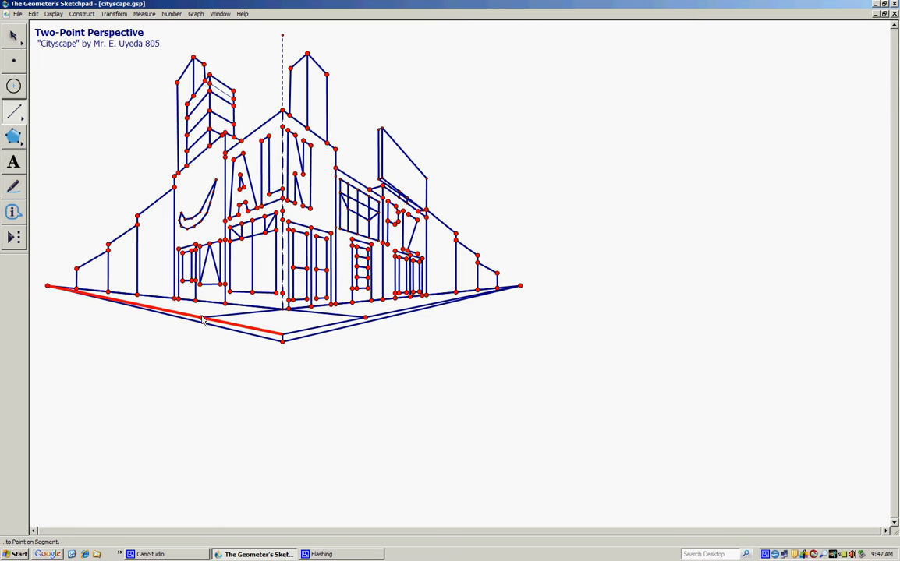
{"action": "left_click_drag", "start_coordinate": [201, 319], "coordinate": [201, 319]}
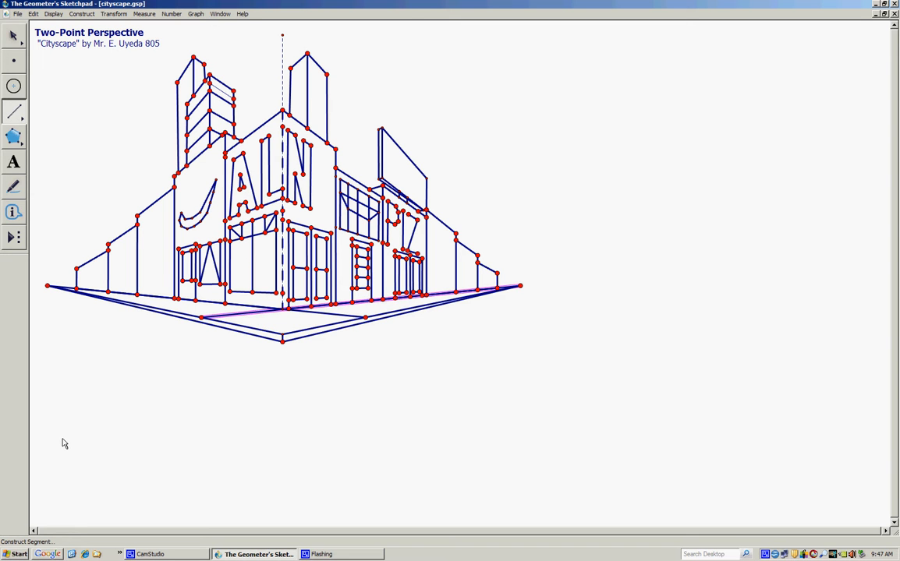
{"action": "key", "text": "Escape"}
Connect both new sidewalk edge points to the building's base corner and add short vertical curb segments below those points
{"action": "left_click_drag", "start_coordinate": [201, 320], "coordinate": [283, 309]}
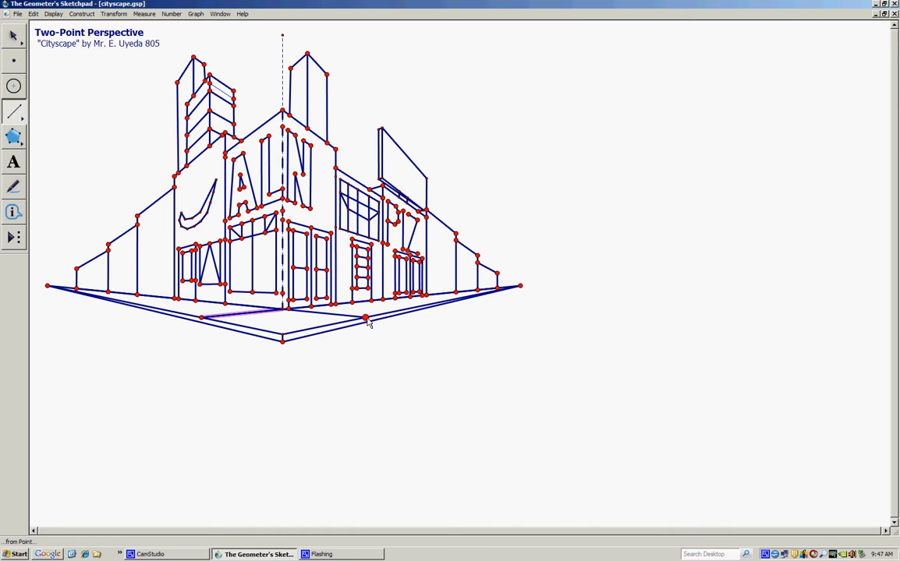
{"action": "left_click_drag", "start_coordinate": [367, 321], "coordinate": [284, 311]}
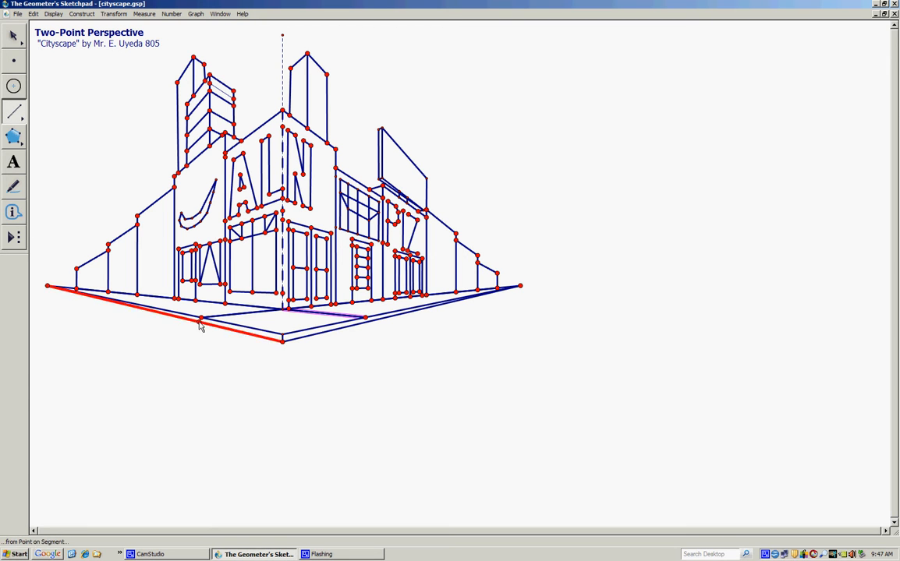
{"action": "left_click_drag", "start_coordinate": [201, 321], "coordinate": [200, 324]}
{"action": "left_click_drag", "start_coordinate": [367, 324], "coordinate": [368, 329]}
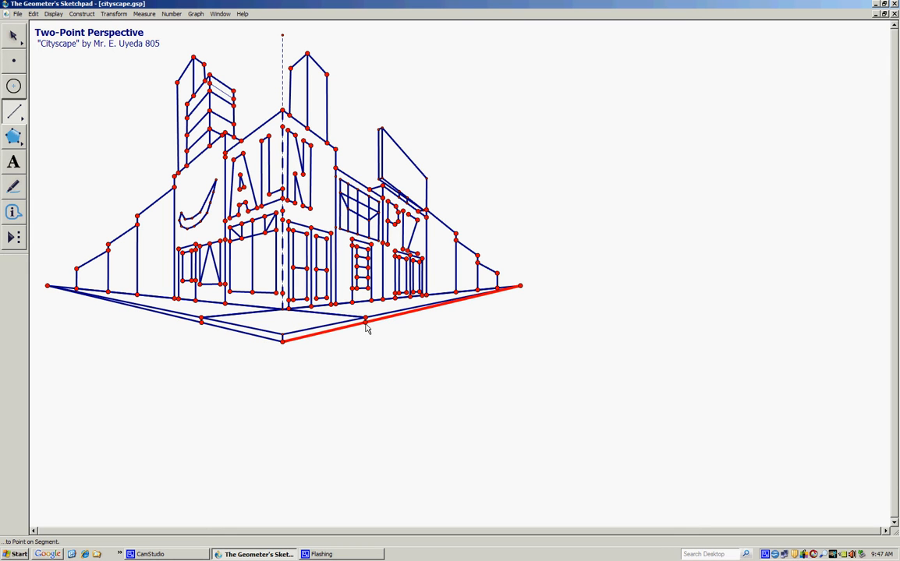
{"action": "left_click_drag", "start_coordinate": [366, 329], "coordinate": [367, 328]}
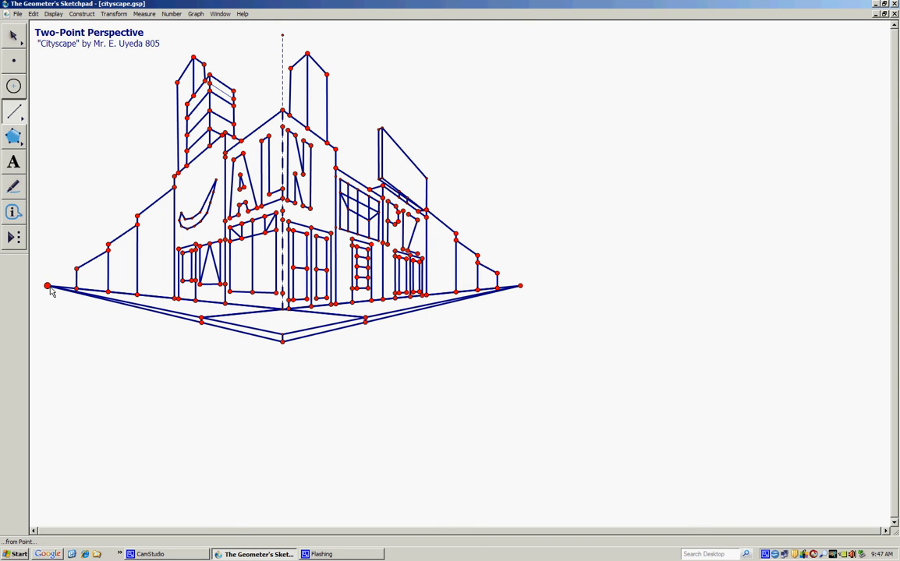
Draw a second pair of guide segments from the vanishing points to the opposite upper sidewalk edges, farther from the front corner
{"action": "left_click_drag", "start_coordinate": [50, 291], "coordinate": [419, 310]}
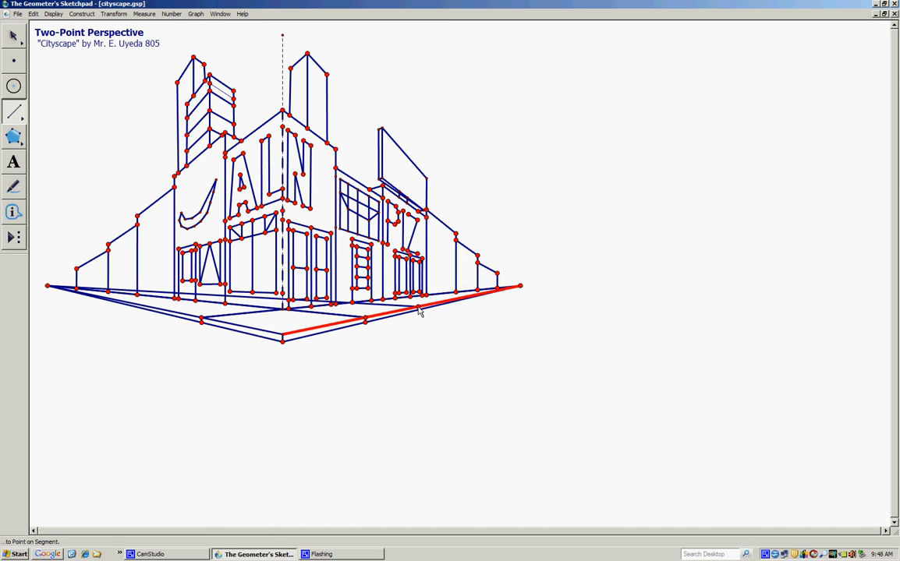
{"action": "mouse_move", "coordinate": [419, 310]}
{"action": "left_mouse_down"}
{"action": "mouse_move", "coordinate": [464, 304]}
{"action": "mouse_move", "coordinate": [416, 311]}
{"action": "left_mouse_up"}
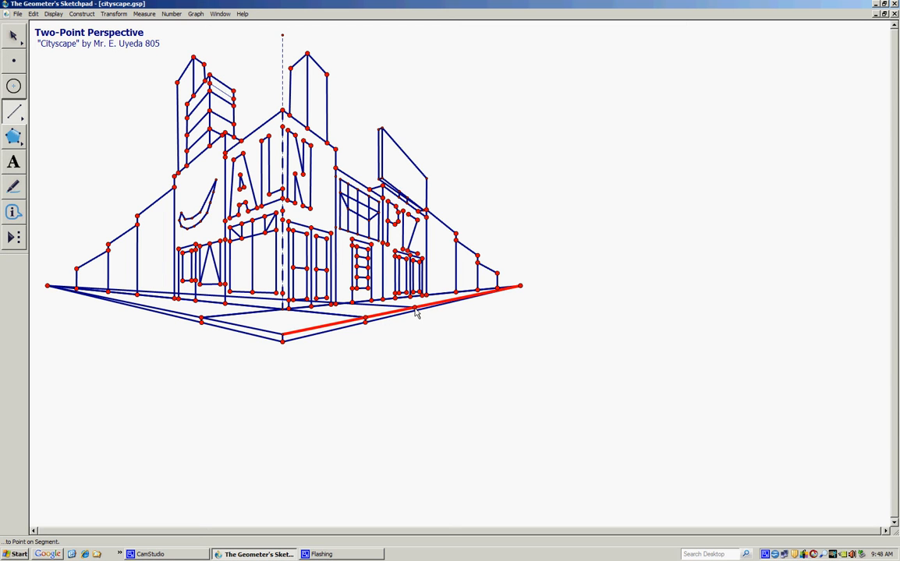
{"action": "left_click_drag", "start_coordinate": [415, 308], "coordinate": [415, 308]}
{"action": "left_click_drag", "start_coordinate": [416, 308], "coordinate": [416, 309]}
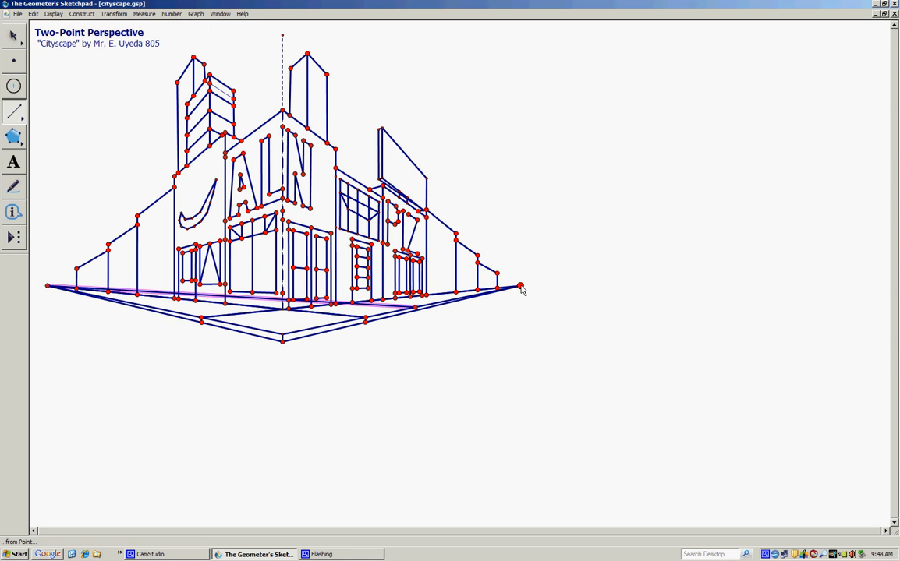
{"action": "left_click", "coordinate": [149, 308]}
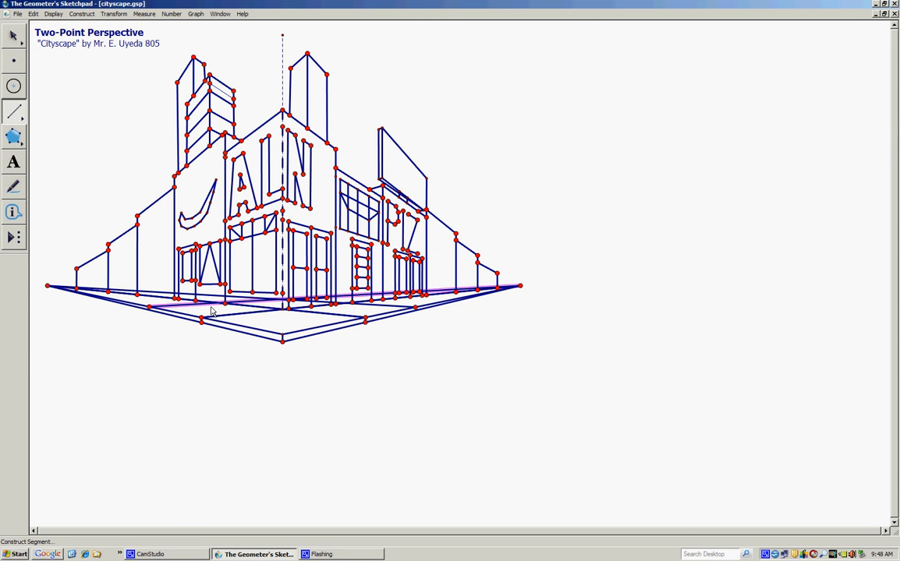
Draw short sidewalk joints from the second pair of edge points to the building's base lines, with the long guide segments dashed
{"action": "left_click", "coordinate": [363, 319]}
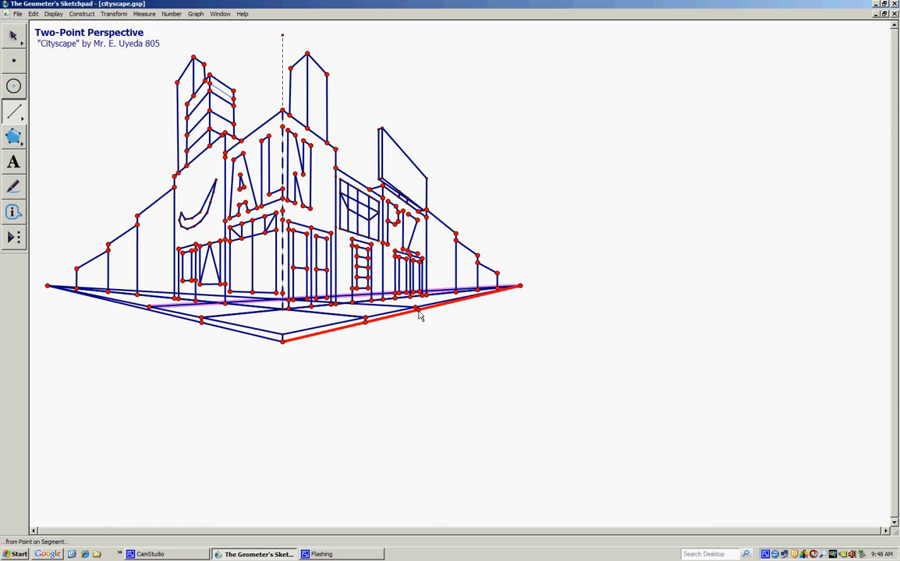
{"action": "left_click", "coordinate": [416, 309]}
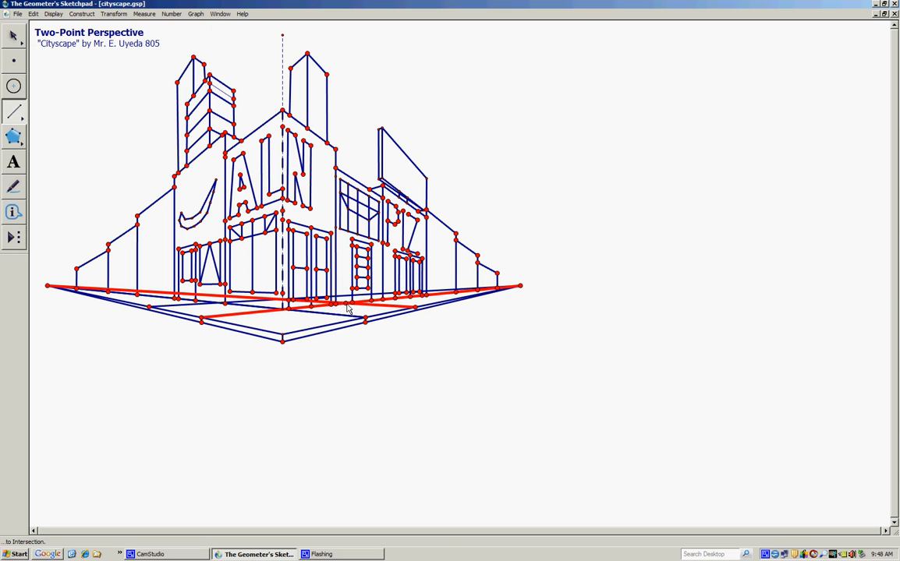
{"action": "left_click", "coordinate": [150, 307]}
{"action": "left_click", "coordinate": [150, 308]}
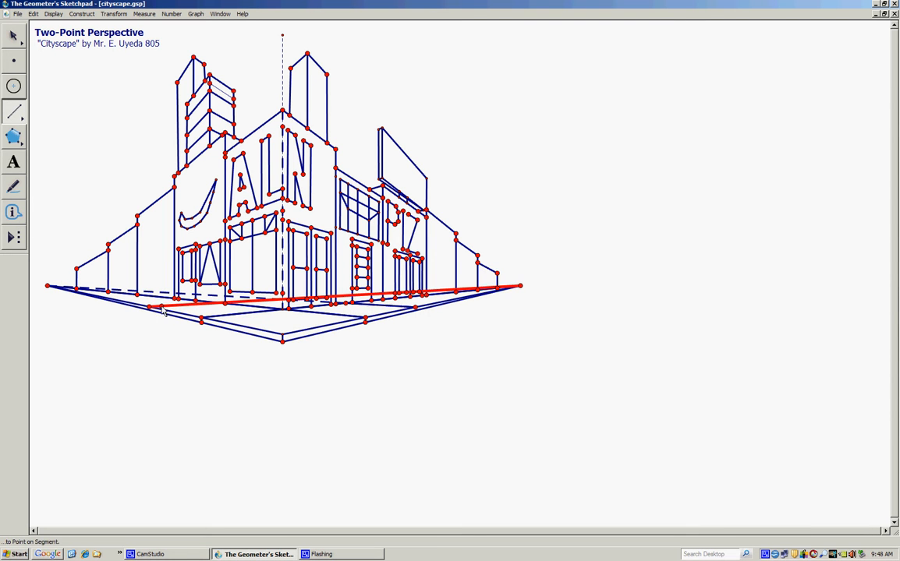
{"action": "left_click", "coordinate": [221, 306]}
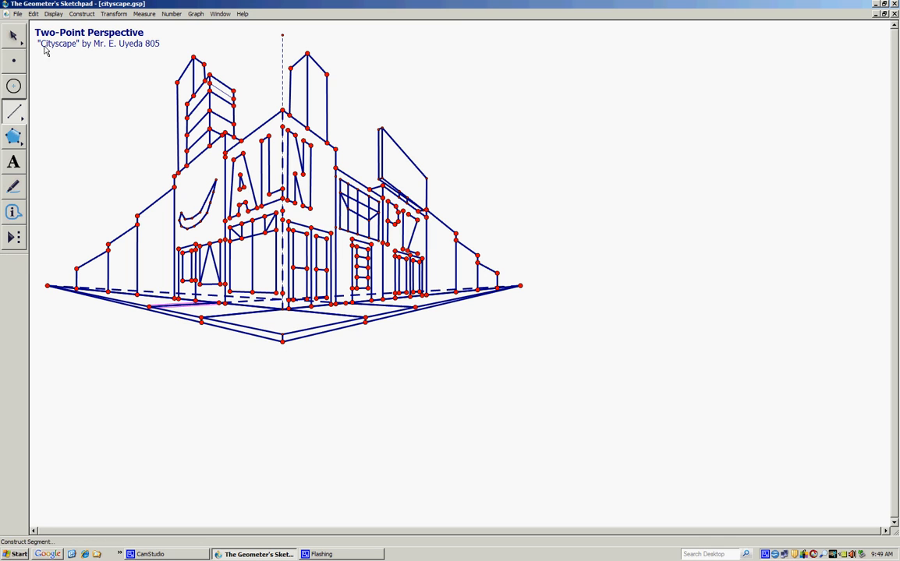
Hide the two long dashed guide segments running from the vanishing points behind the building fronts
{"action": "left_click", "coordinate": [13, 36]}
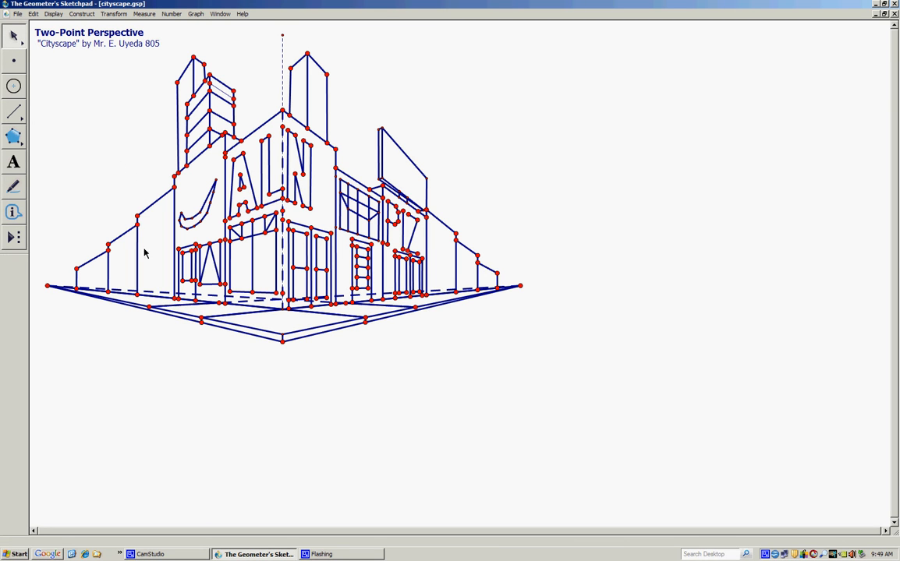
{"action": "left_click", "coordinate": [157, 291]}
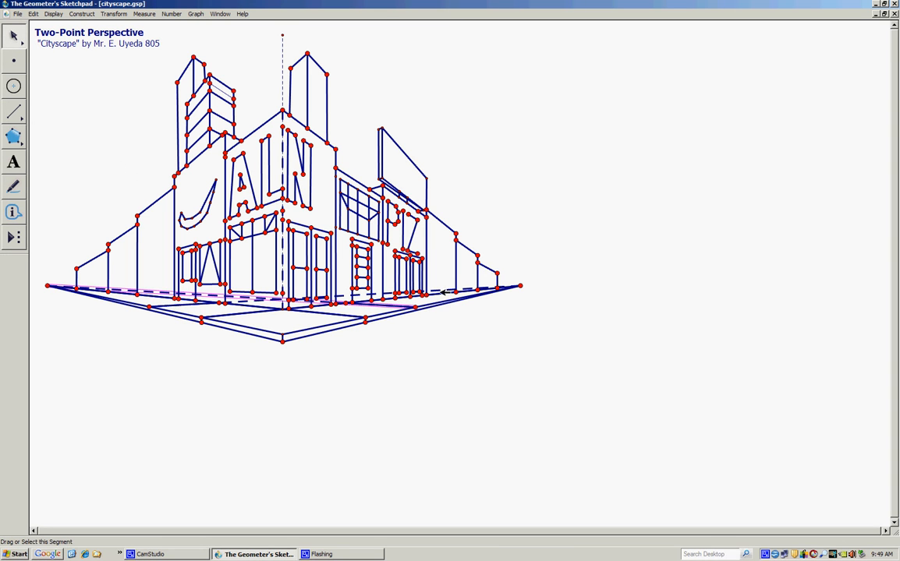
{"action": "left_click", "coordinate": [441, 291]}
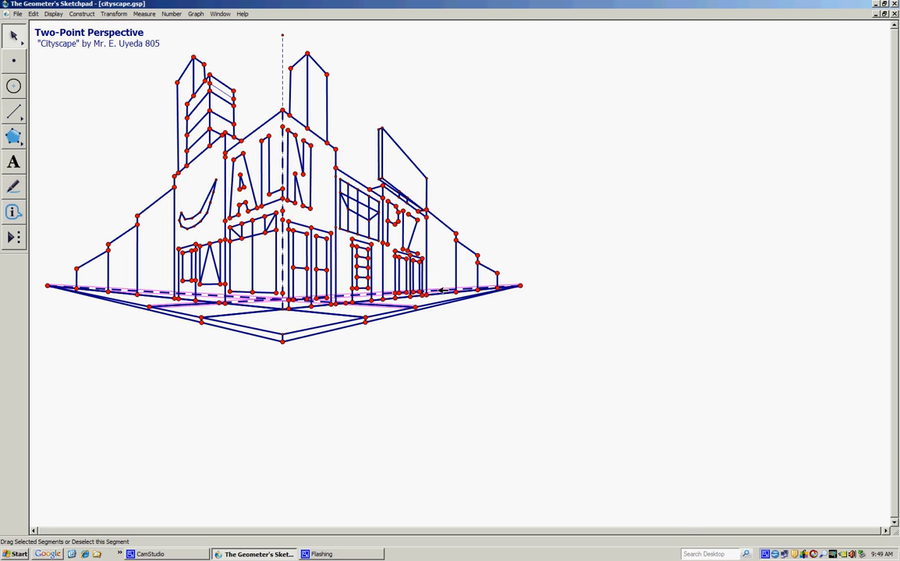
{"action": "key", "text": "ctrl+h"}
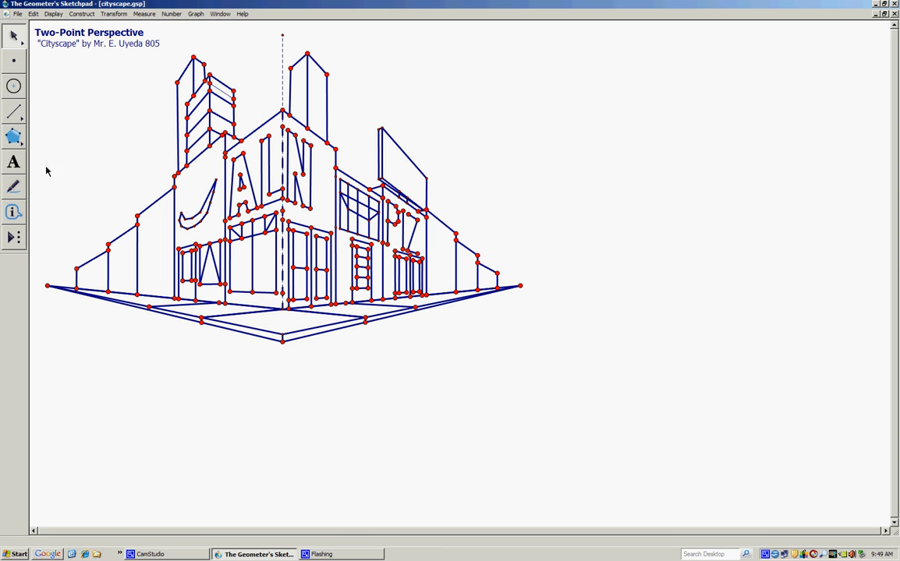
Draw short vertical curb segments from the second pair of sidewalk edge points down to the lower curb lines
{"action": "left_click", "coordinate": [15, 112]}
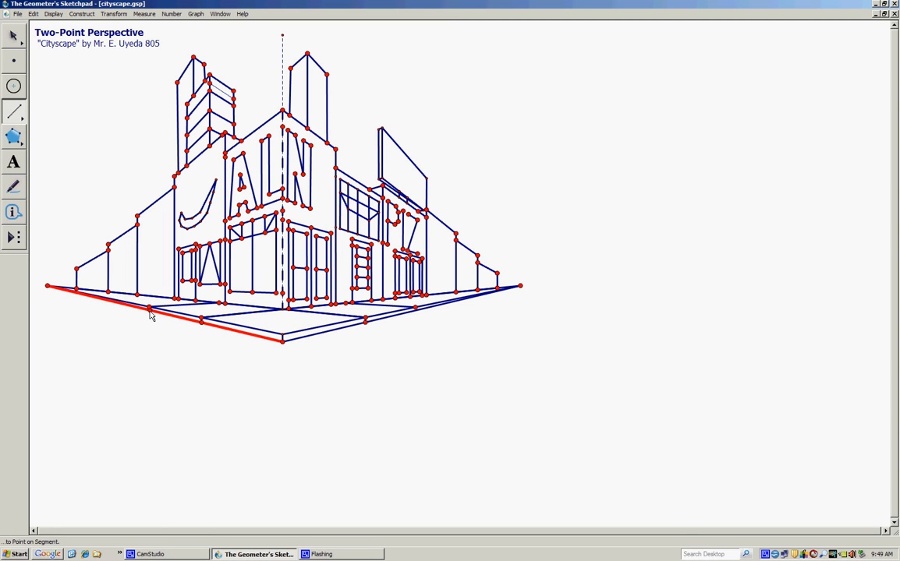
{"action": "left_click", "coordinate": [415, 309]}
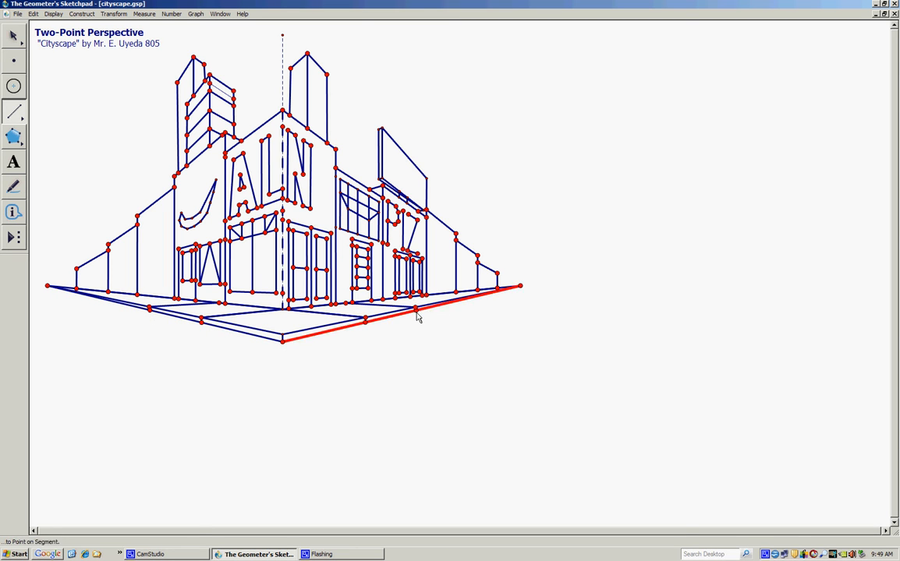
{"action": "left_click", "coordinate": [416, 312]}
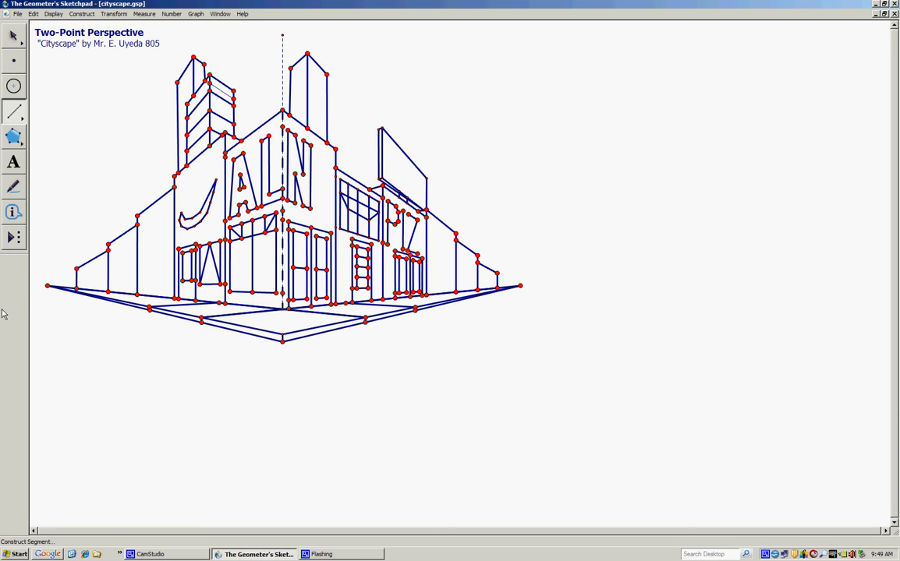
Draw a third pair of guide segments from the vanishing points to the opposite upper sidewalk edges, plus short joints from those edge points to the building base lines
{"action": "left_click", "coordinate": [47, 286]}
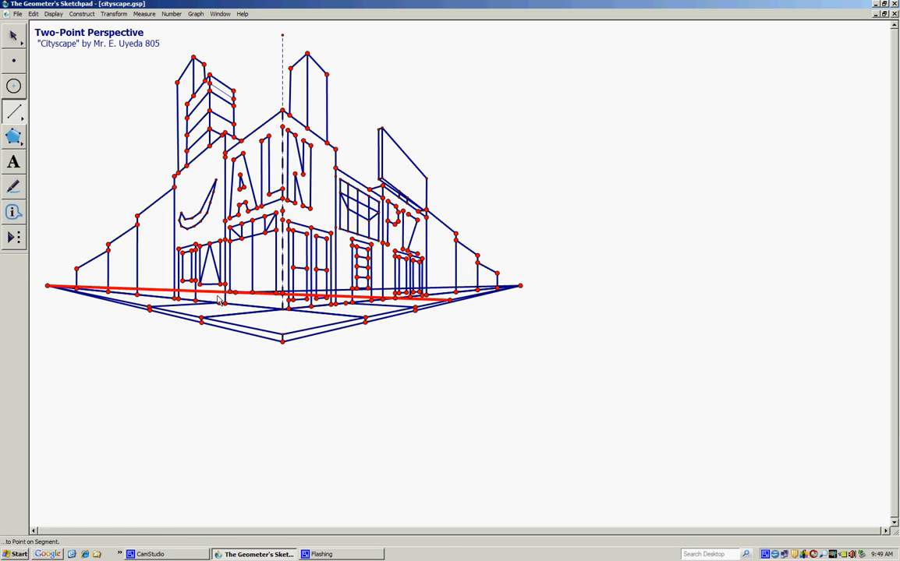
{"action": "left_click", "coordinate": [113, 298]}
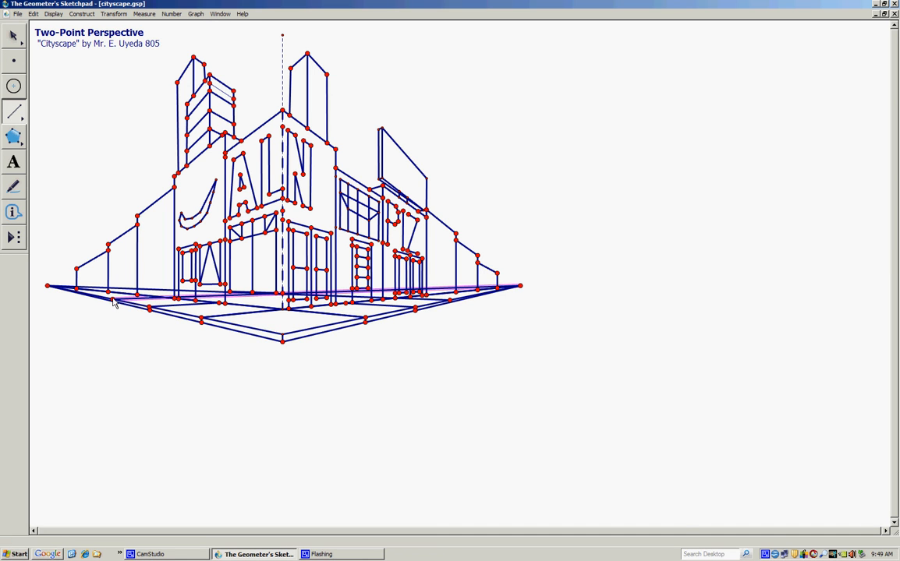
{"action": "left_click", "coordinate": [450, 301]}
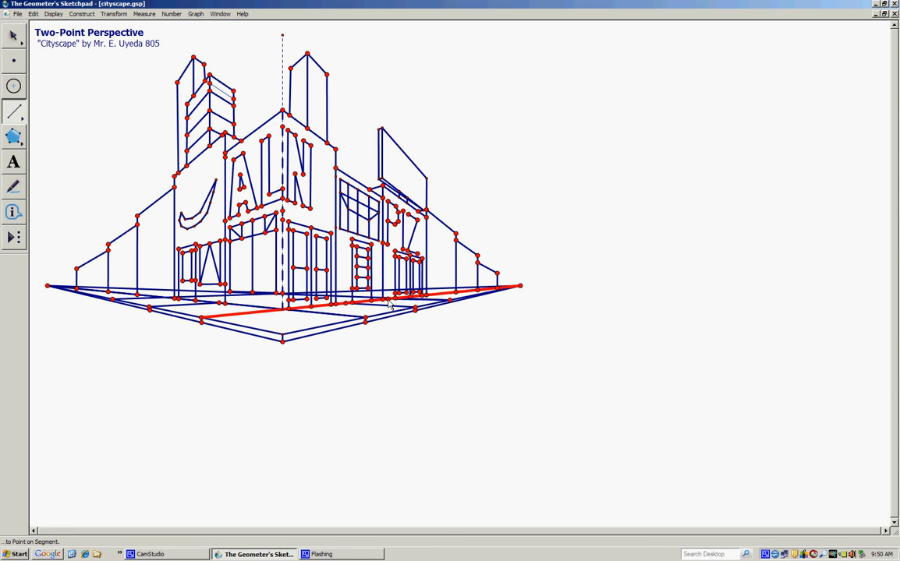
{"action": "left_click", "coordinate": [389, 304]}
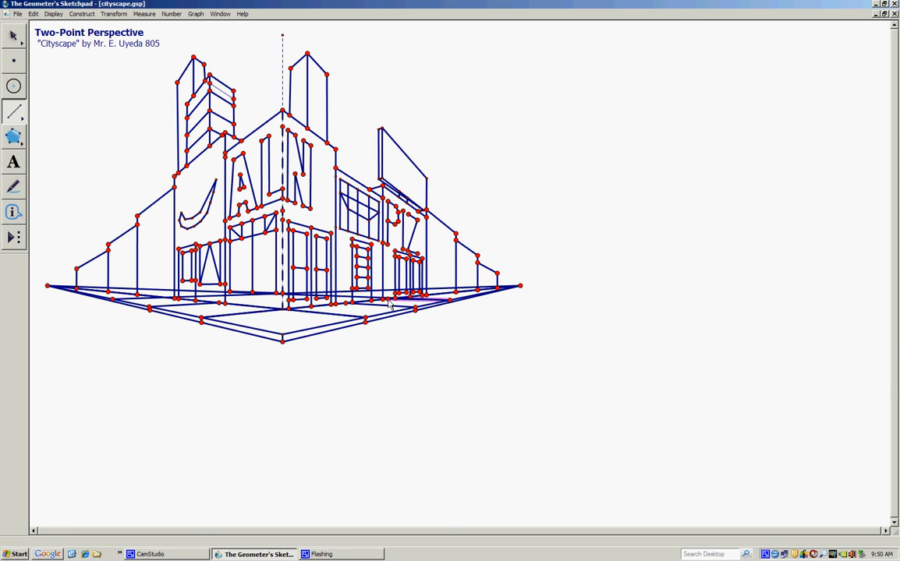
{"action": "left_click", "coordinate": [114, 301]}
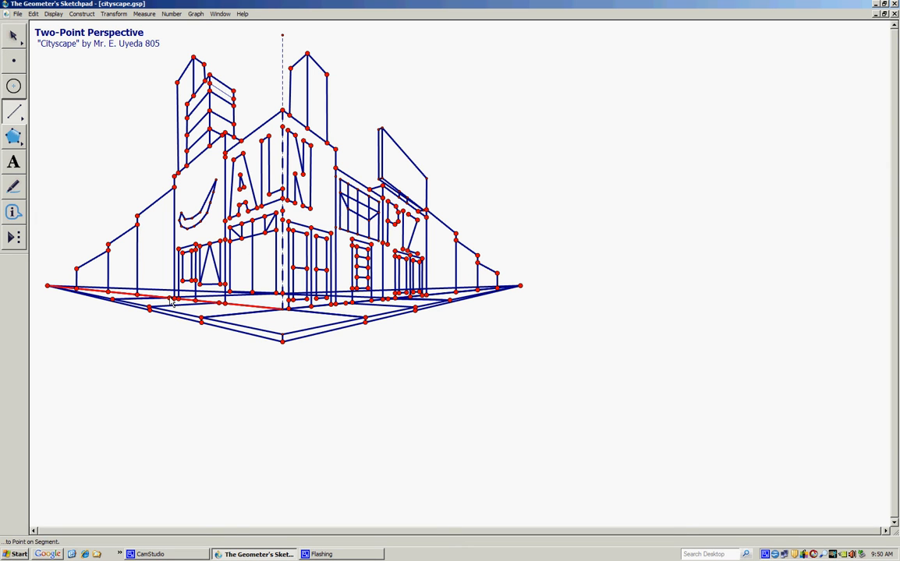
Hide the third pair of long guide segments crossing behind the building fronts, keeping the short sidewalk joints
{"action": "left_click", "coordinate": [25, 42]}
{"action": "left_click", "coordinate": [166, 290]}
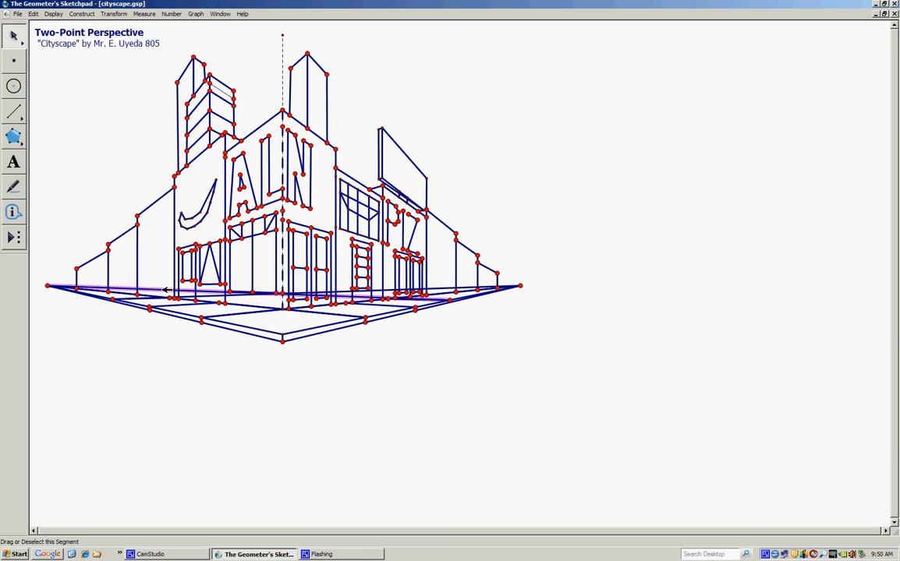
{"action": "left_click", "coordinate": [439, 288]}
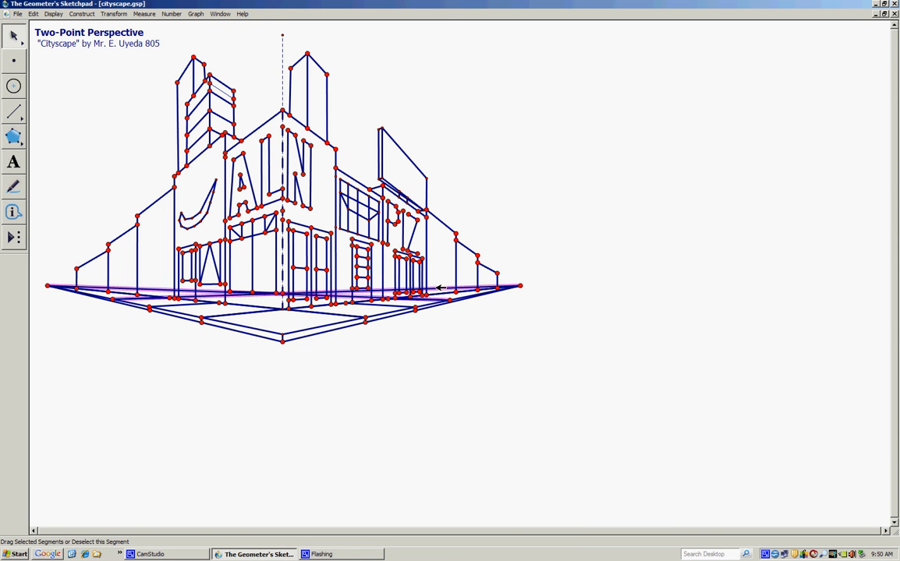
{"action": "left_click", "coordinate": [440, 288]}
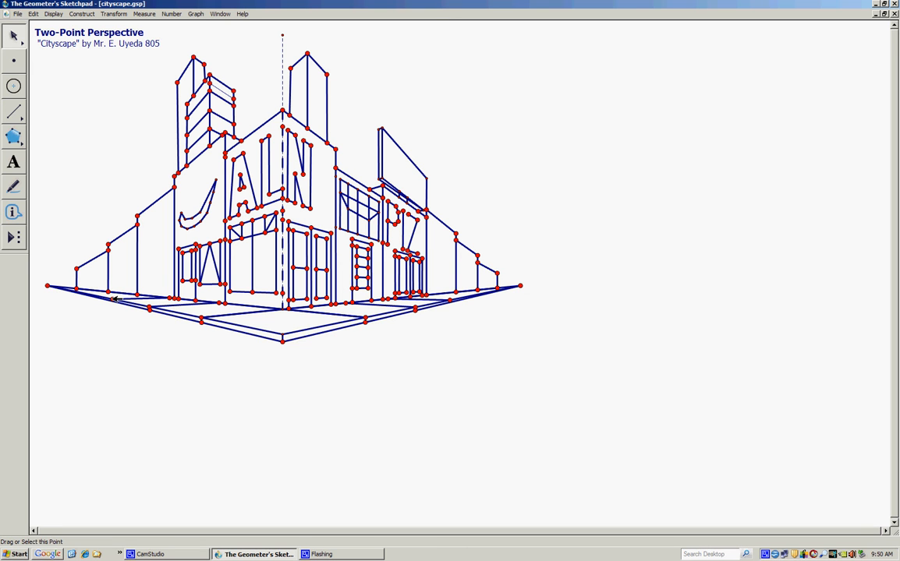
Draw a fourth pair of guide segments to the sidewalk edges nearest the vanishing points, with short joints from those edge points to the building base lines
{"action": "left_click", "coordinate": [19, 111]}
{"action": "mouse_move", "coordinate": [47, 287]}
{"action": "left_mouse_down"}
{"action": "mouse_move", "coordinate": [481, 297]}
{"action": "mouse_move", "coordinate": [128, 306]}
{"action": "mouse_move", "coordinate": [87, 293]}
{"action": "mouse_move", "coordinate": [120, 294]}
{"action": "left_mouse_up"}
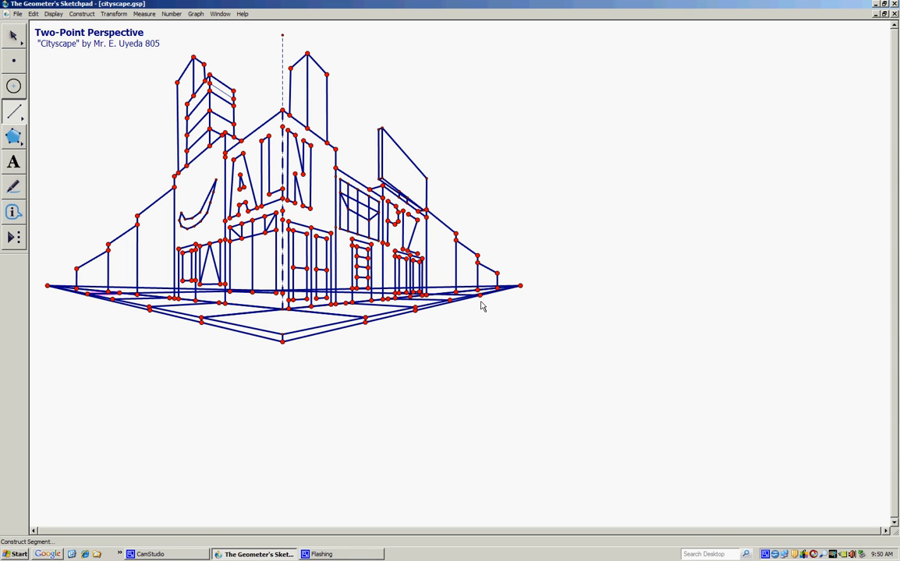
{"action": "left_click_drag", "start_coordinate": [480, 296], "coordinate": [417, 300]}
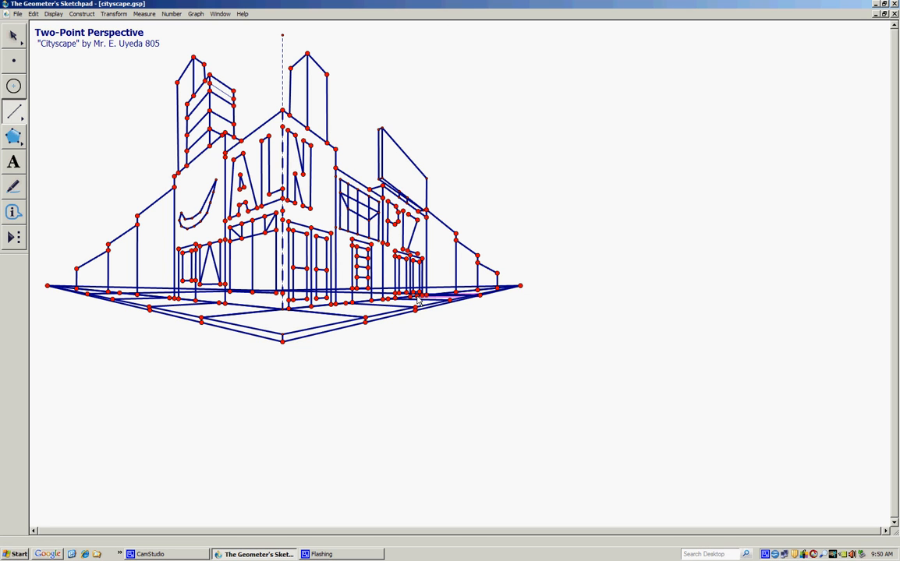
Hide the fourth pair of long guide segments running from the vanishing points across the buildings
{"action": "left_click", "coordinate": [12, 39]}
{"action": "left_click", "coordinate": [85, 227]}
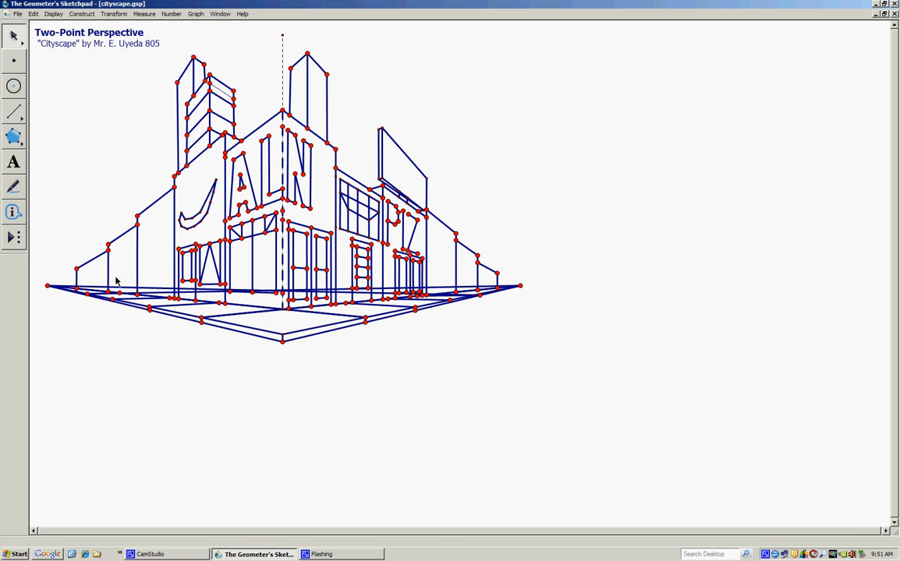
{"action": "left_click", "coordinate": [127, 287]}
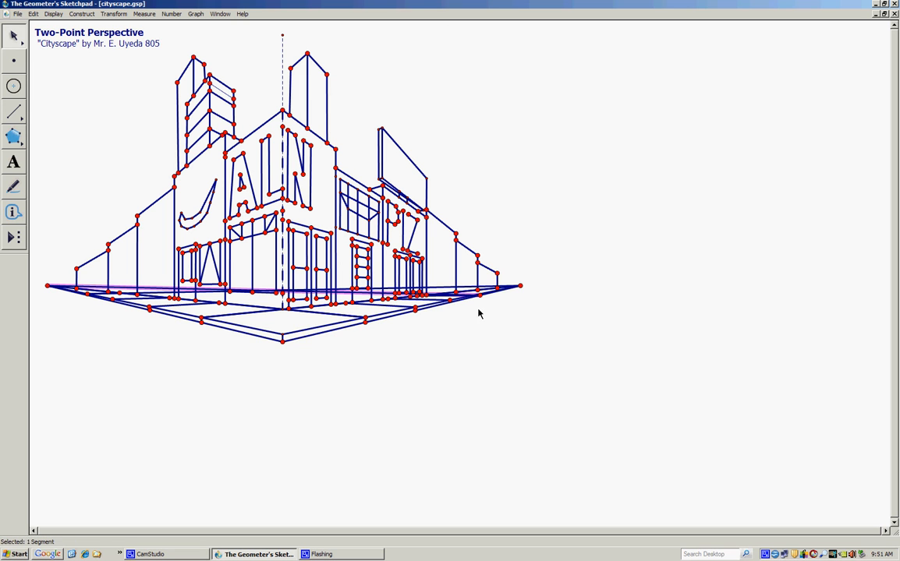
{"action": "left_click", "coordinate": [447, 288], "text": "shift"}
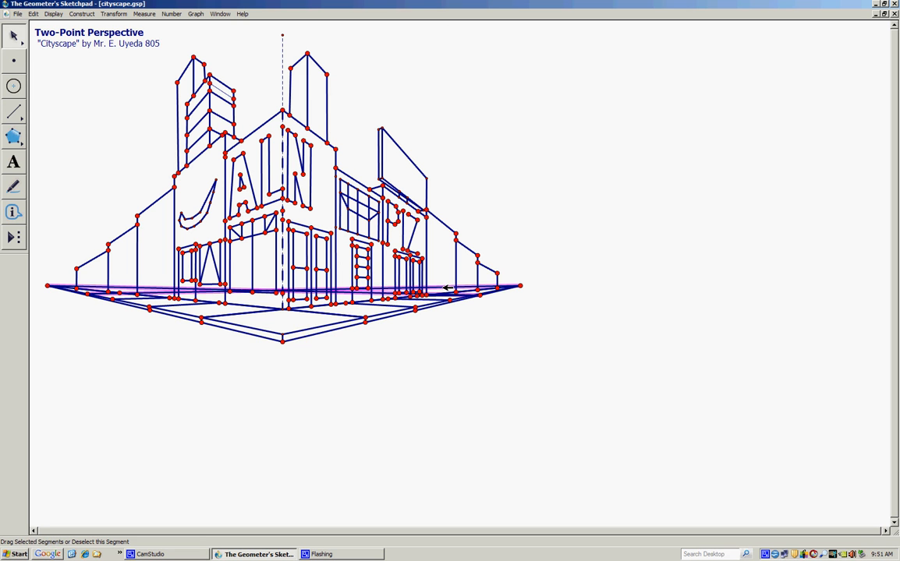
{"action": "key", "text": "ctrl+h"}
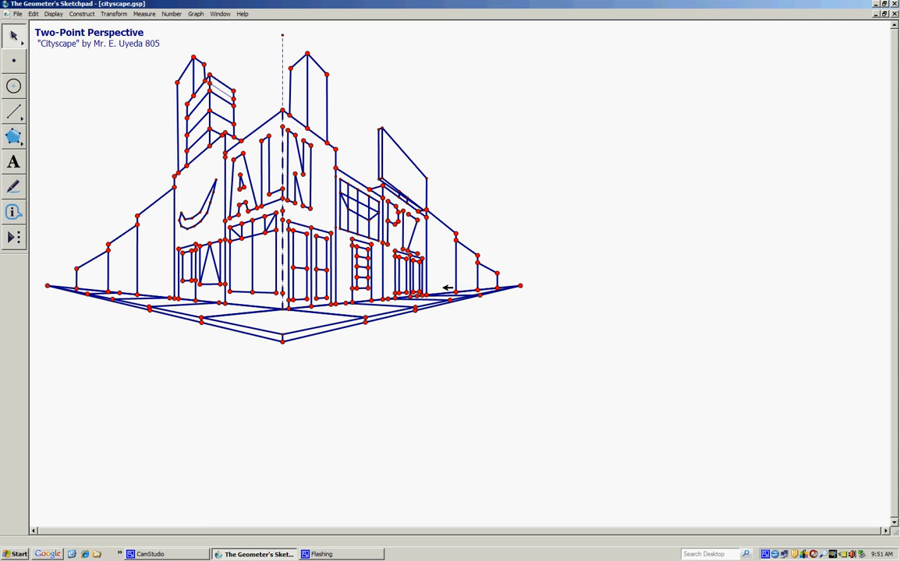
Save the cityscape.gsp sketch
{"action": "left_click", "coordinate": [17, 14]}
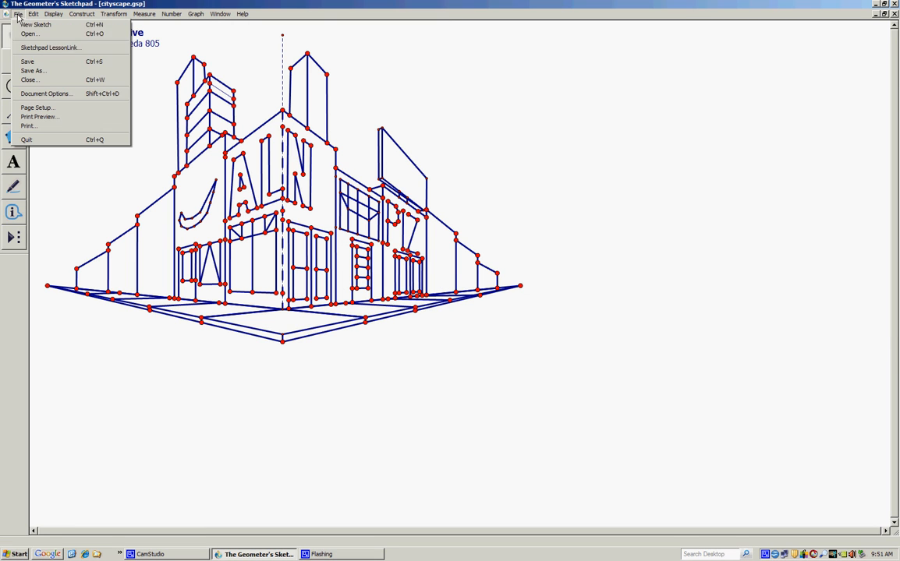
{"action": "left_click", "coordinate": [25, 61]}
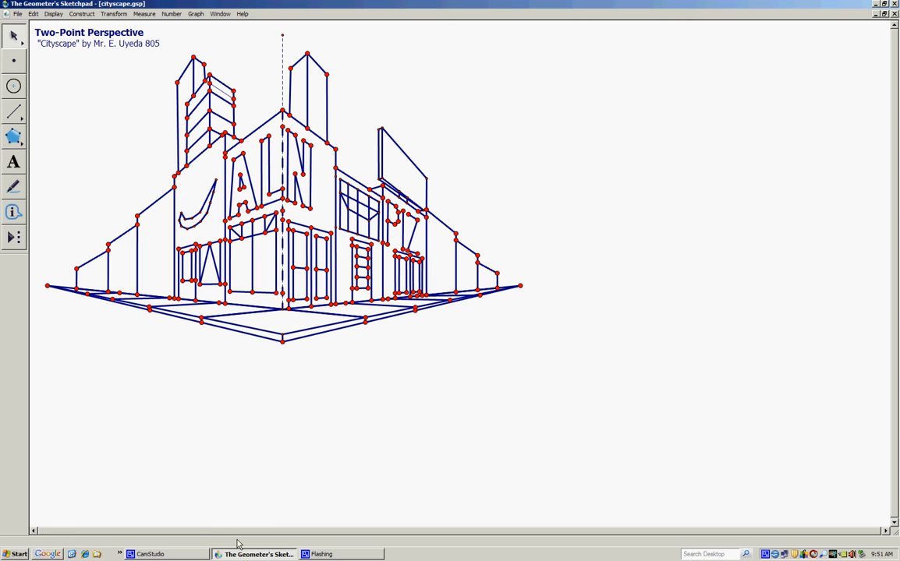
{"action": "left_click", "coordinate": [194, 556]}
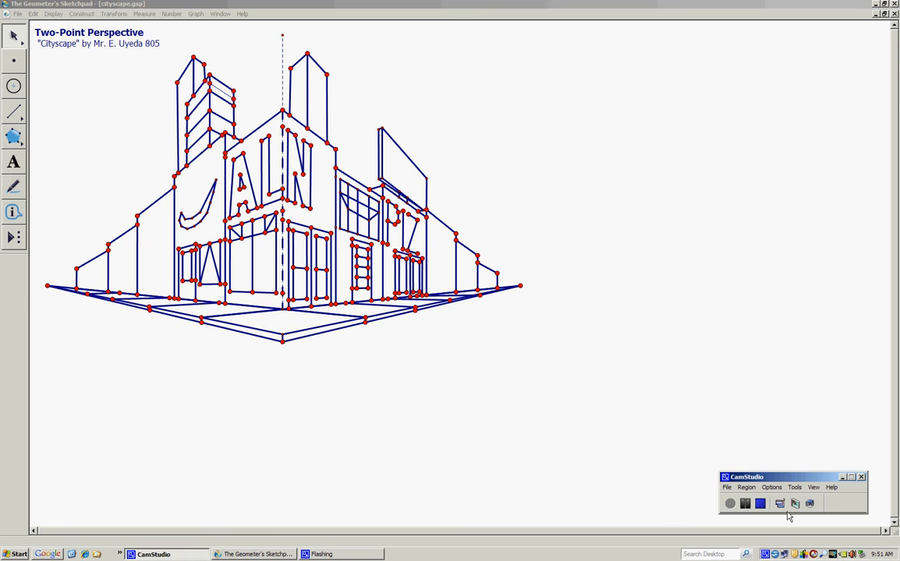